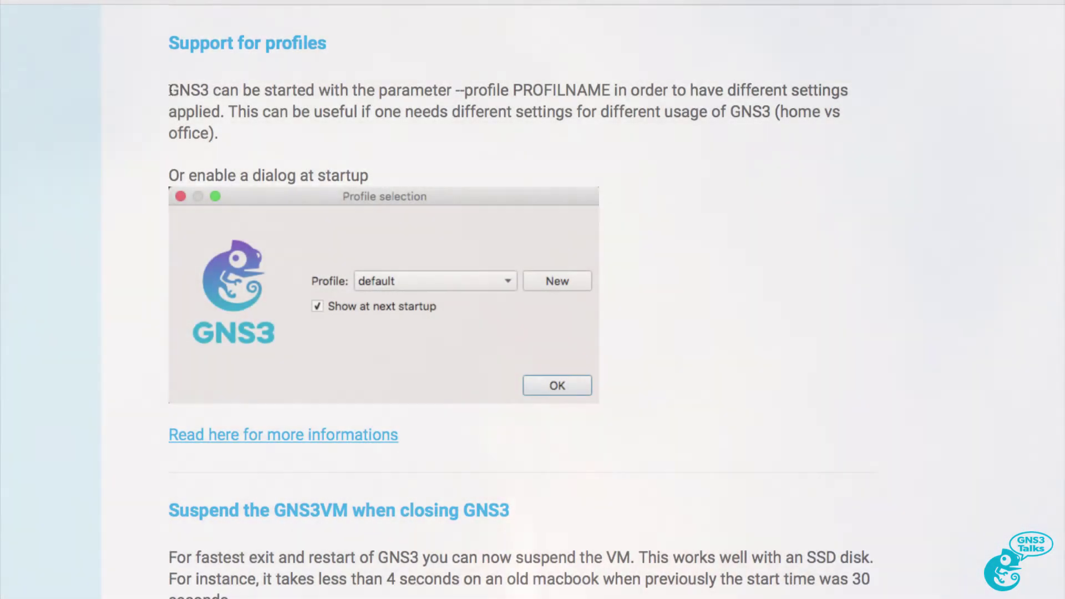
# Step: Highlight the note on starting with a profile parameter, then scroll through the Settings profiles documentation
pyautogui.moveTo(169, 90); pyautogui.dragTo(261, 135)
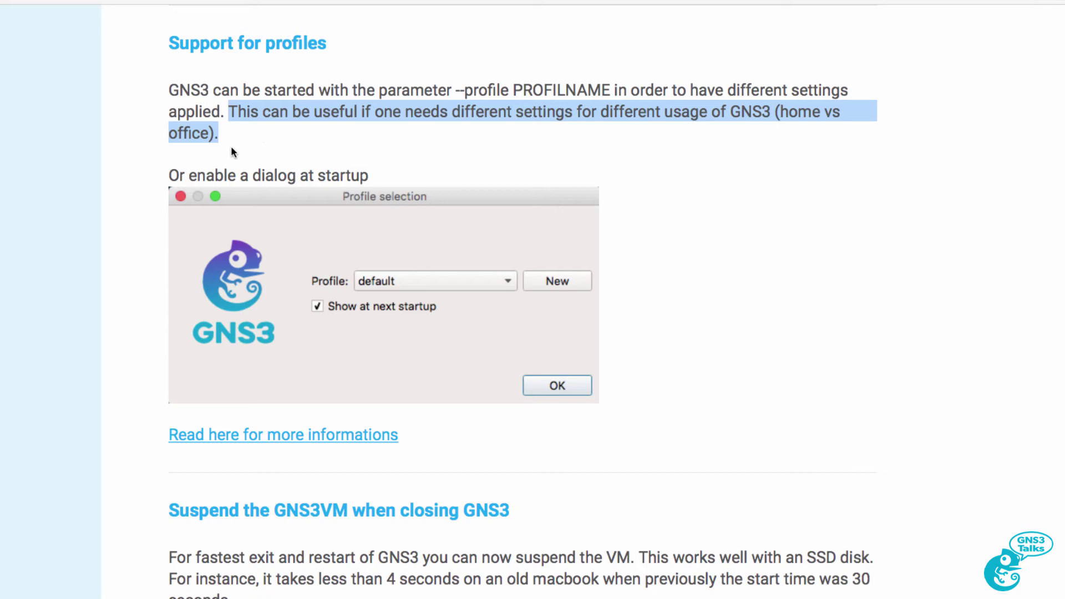
pyautogui.tripleClick(297, 453)
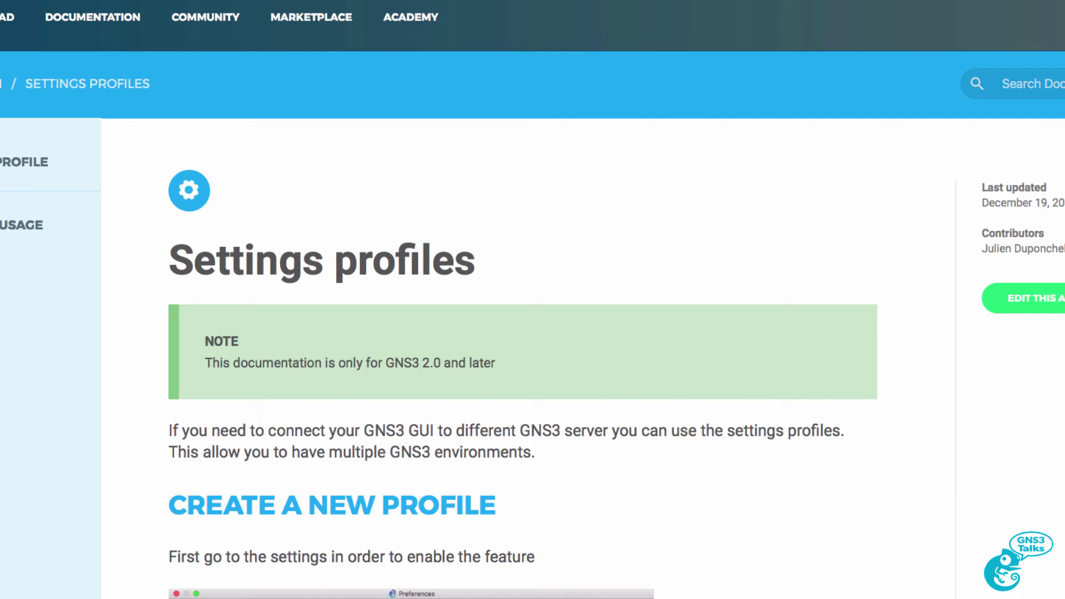
pyautogui.scroll(-6, 515, 236)
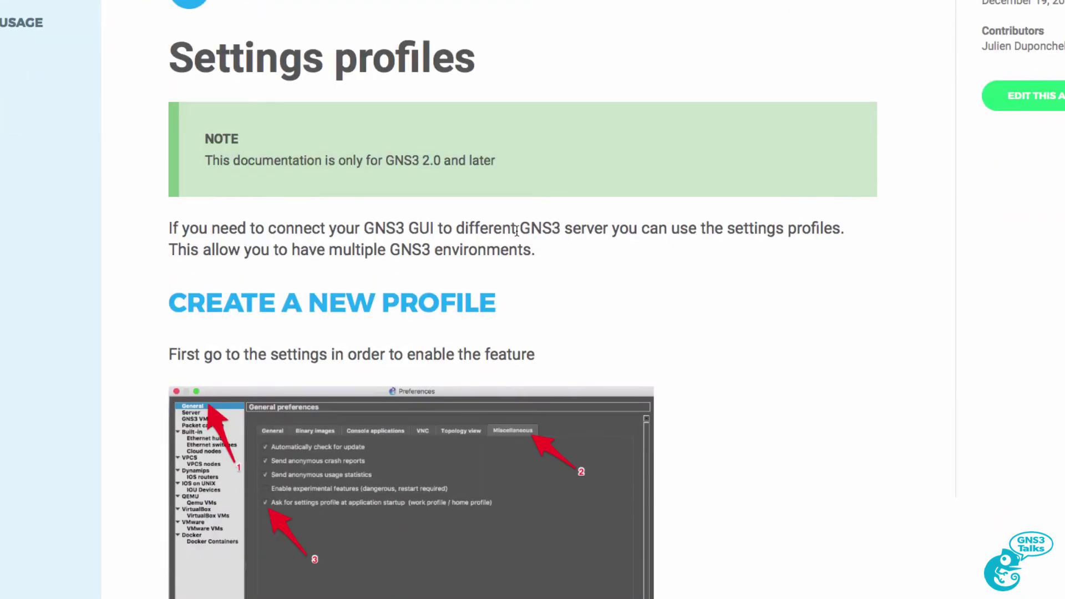
pyautogui.scroll(-10, 516, 231)
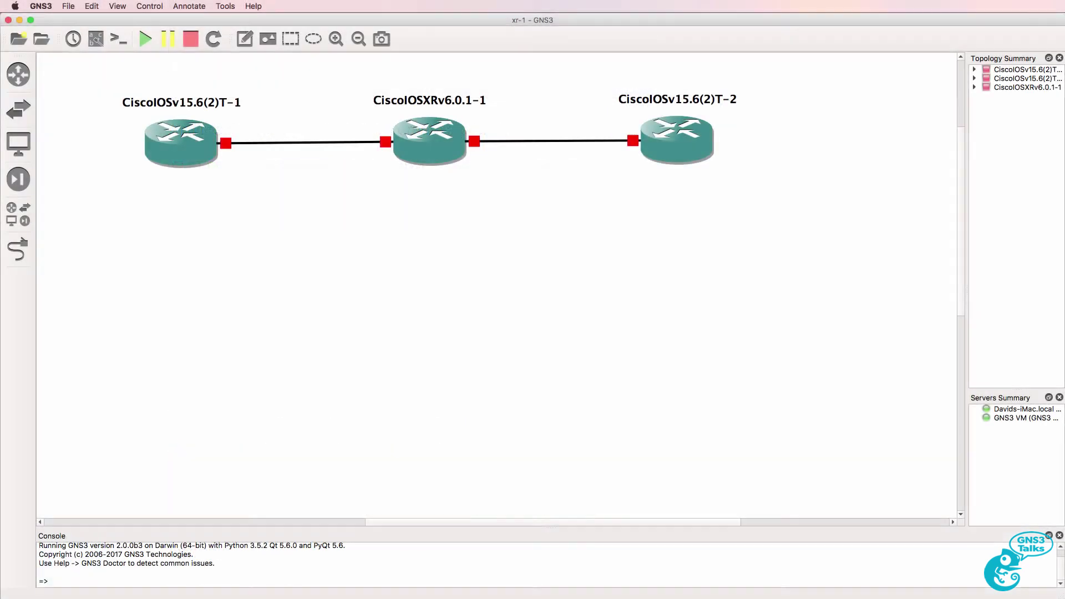
# Step: Check the installed GNS3 version in About GNS3
pyautogui.click(40, 7)
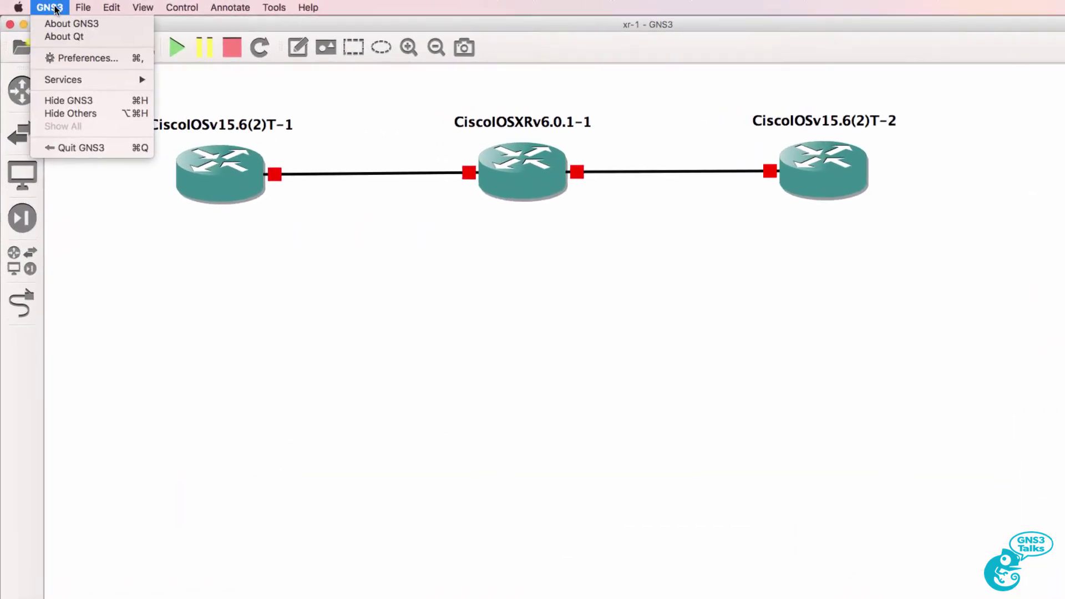
pyautogui.click(56, 25)
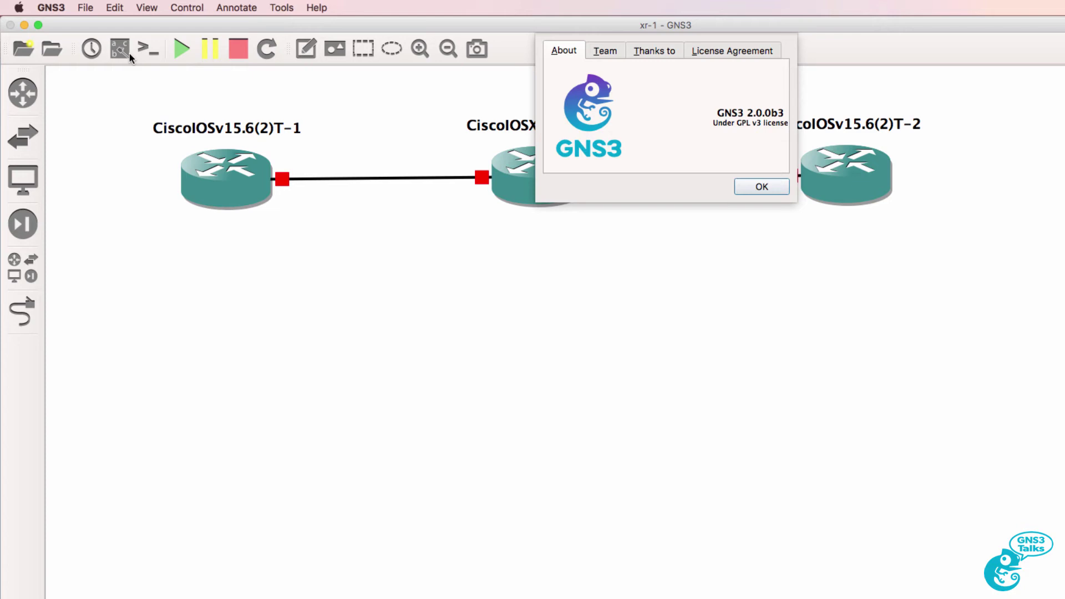
pyautogui.click(779, 186)
# Step: Enable 'Ask for settings profile at application startup' under Miscellaneous preferences and save
pyautogui.click(53, 8)
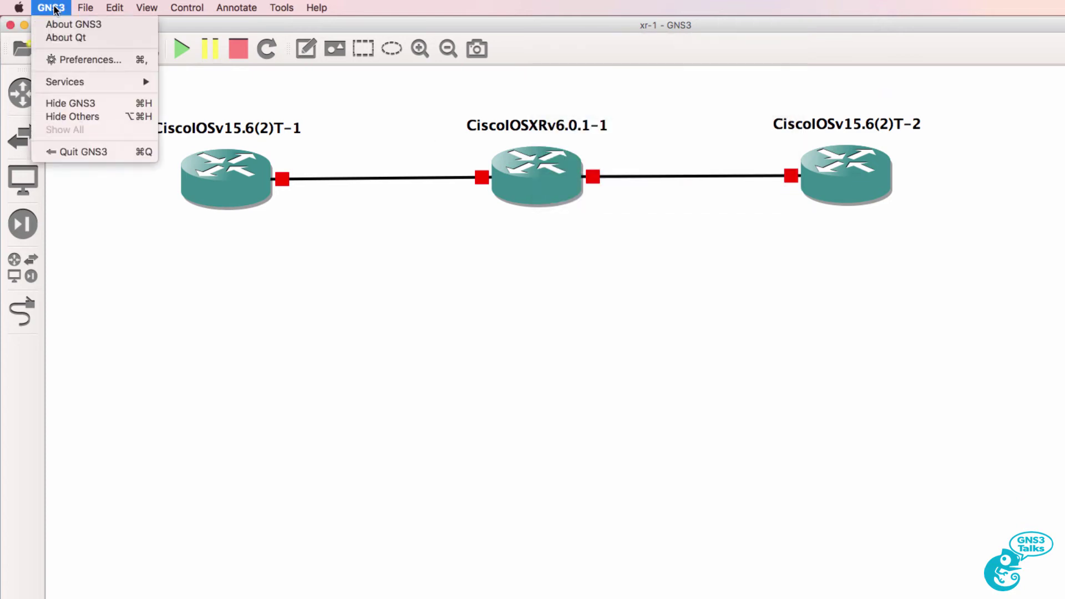
pyautogui.click(65, 62)
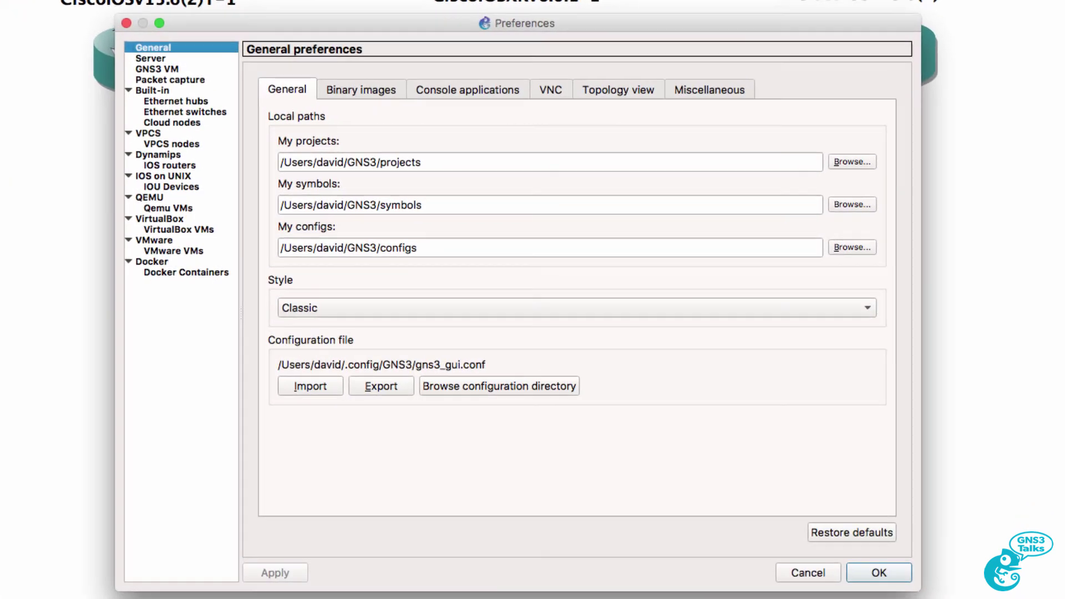
pyautogui.click(719, 83)
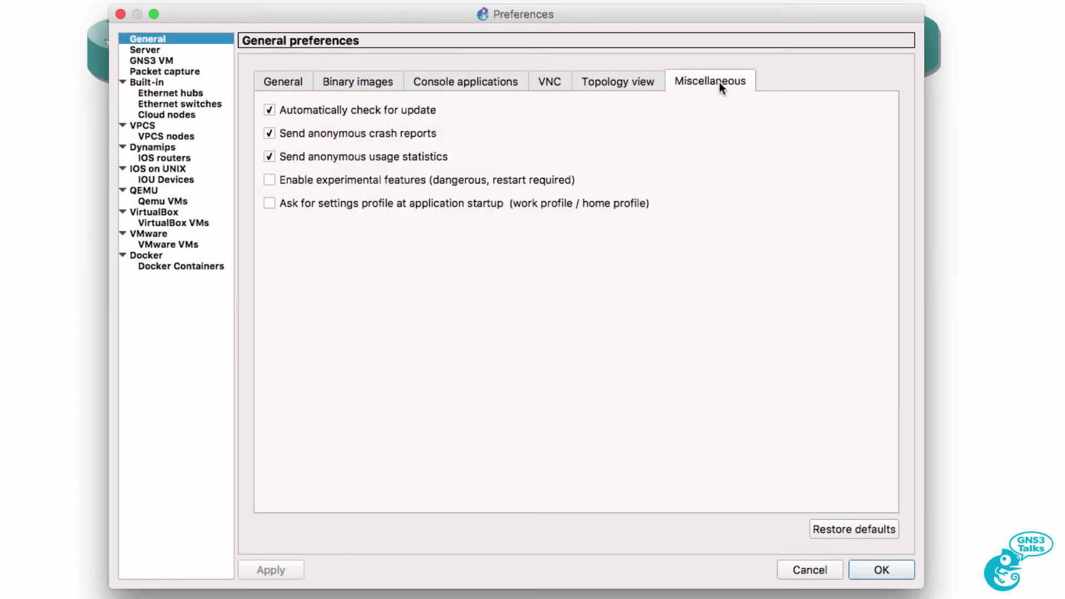
pyautogui.click(270, 204)
pyautogui.click(869, 567)
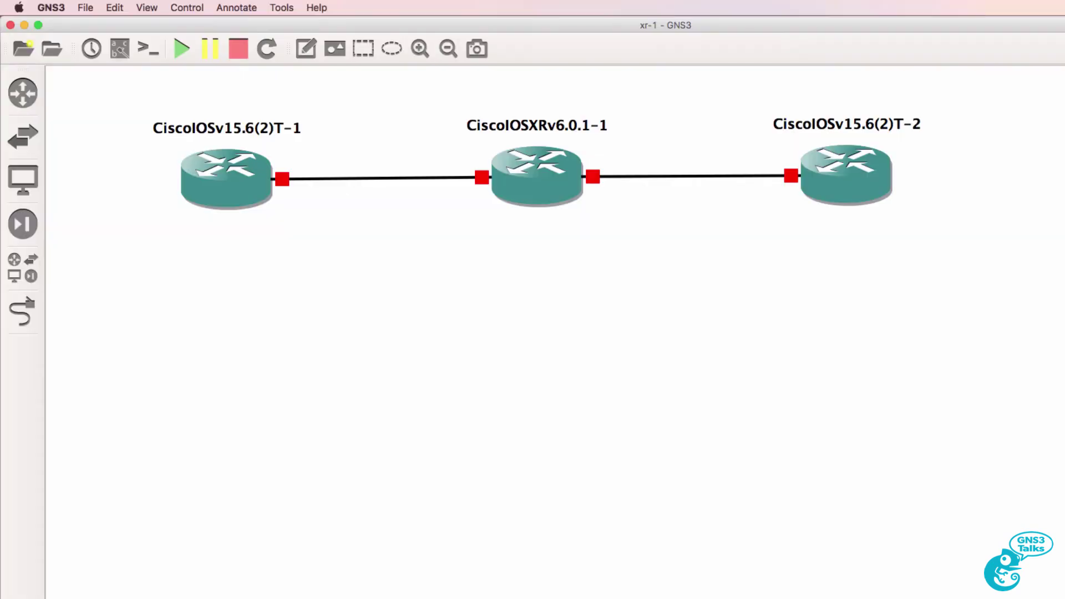
# Step: Quit and relaunch GNS3, reviewing the default profile in the Profile selection dialog
pyautogui.click(51, 7)
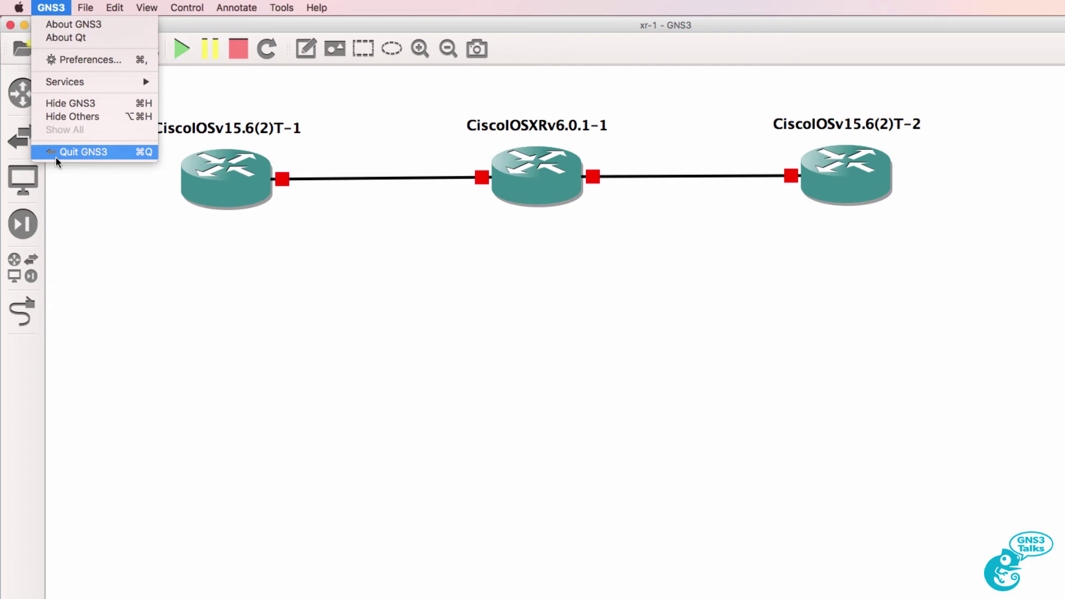
pyautogui.click(56, 158)
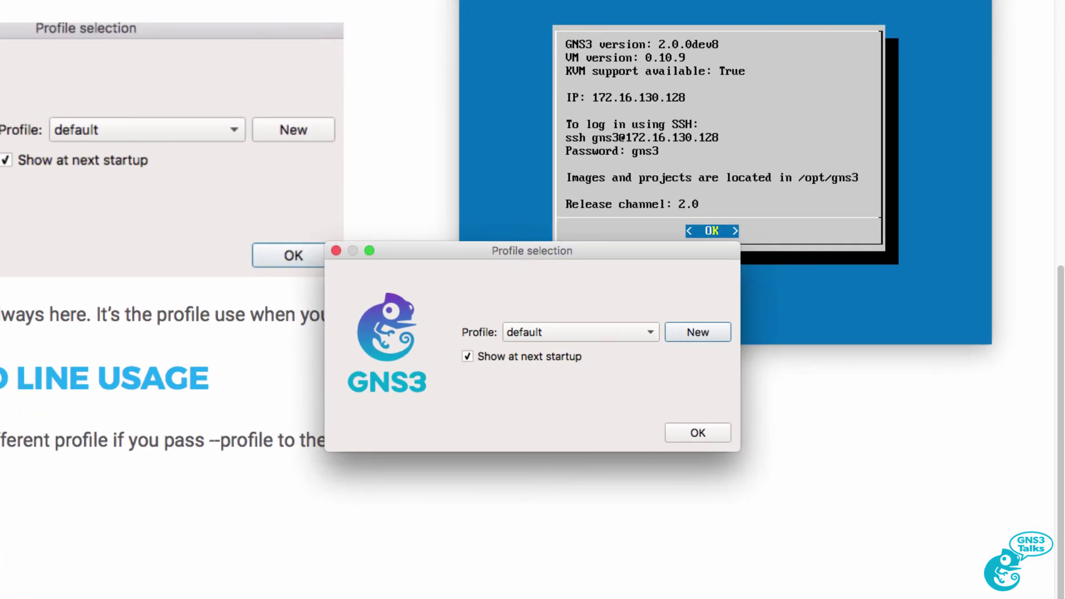
pyautogui.moveTo(512, 264); pyautogui.dragTo(636, 367)
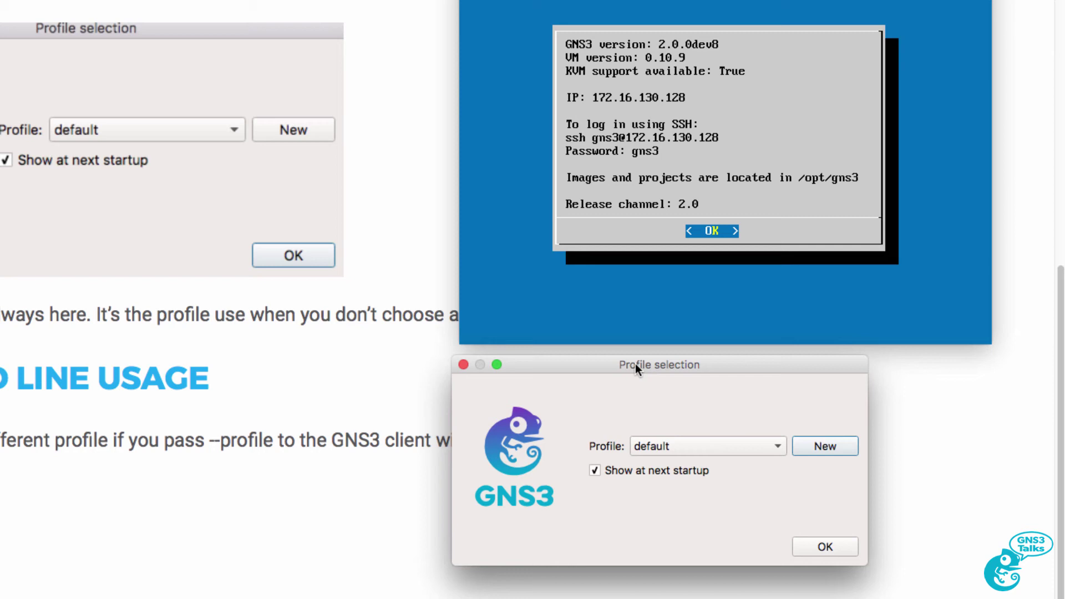
pyautogui.click(694, 448)
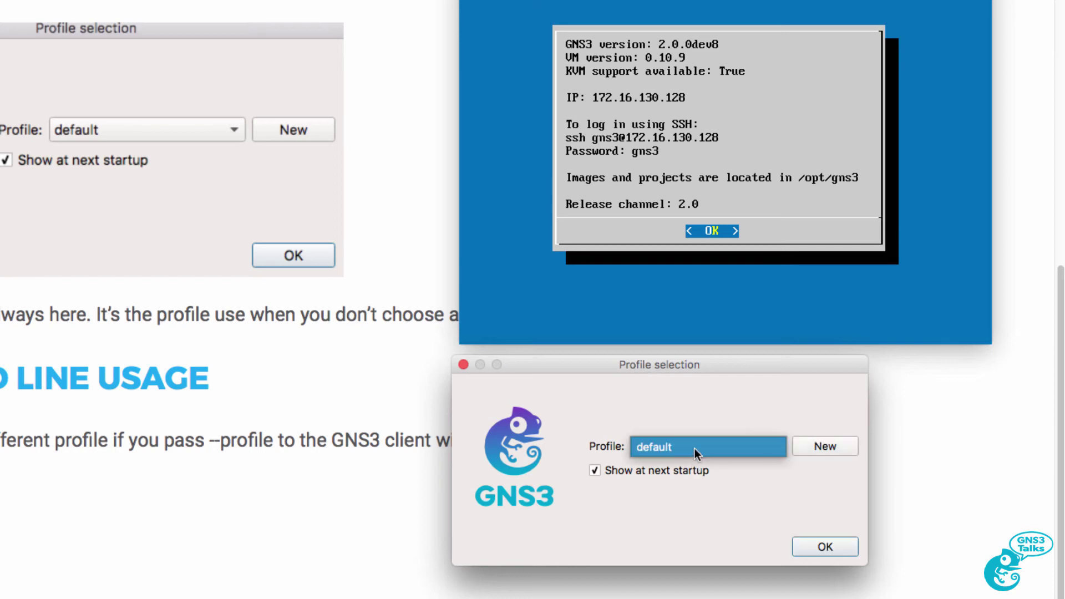
# Step: Create a new settings profile named 'ESXi-Server'
pyautogui.click(822, 449)
pyautogui.moveTo(664, 285); pyautogui.dragTo(667, 403)
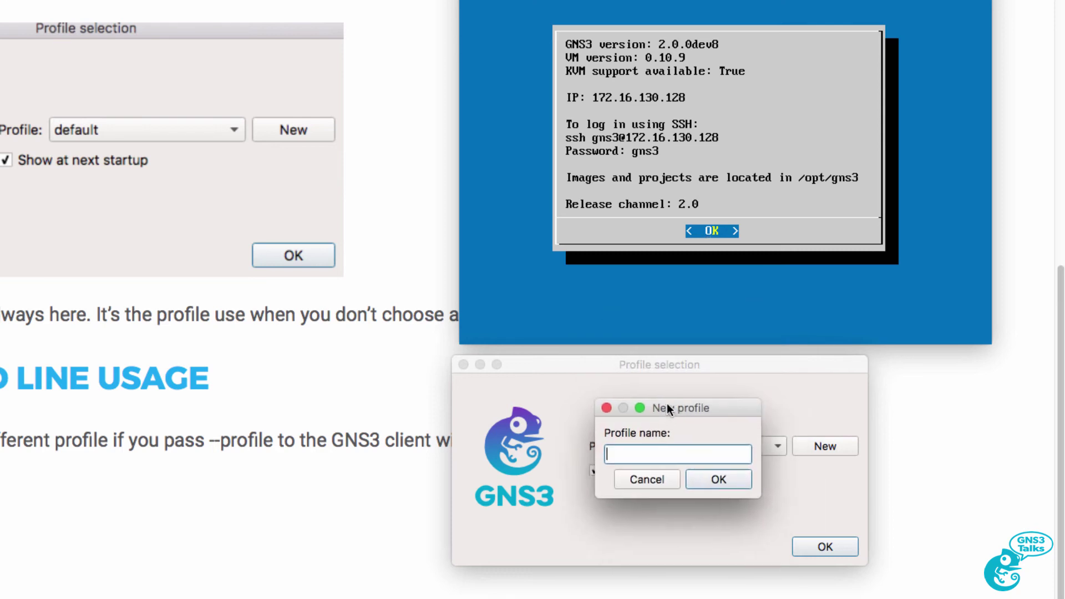
pyautogui.write('ESXi-Ser')
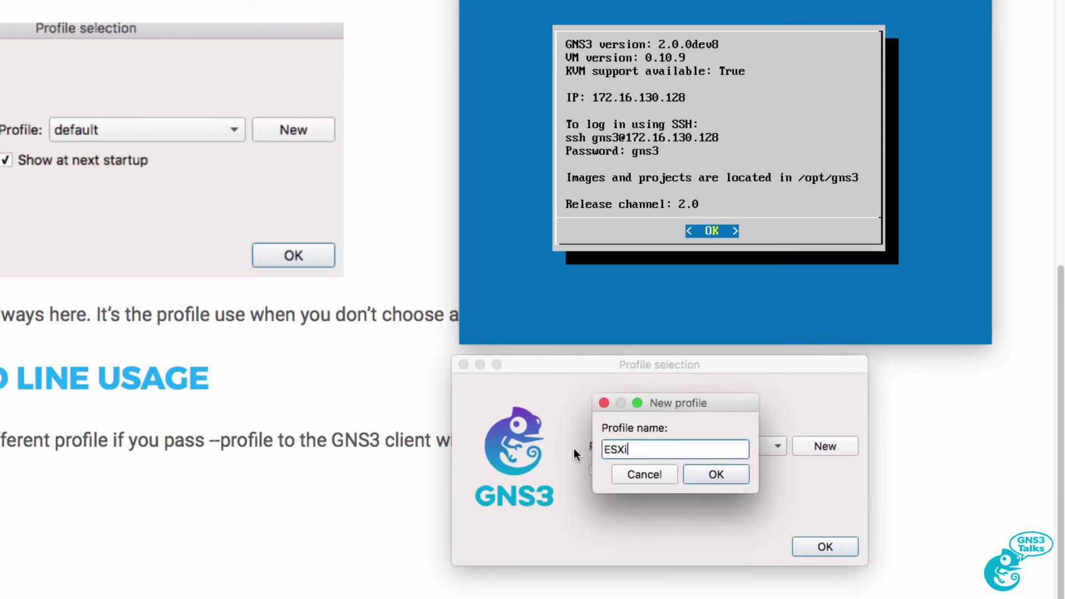
pyautogui.write('ver')
pyautogui.click(713, 480)
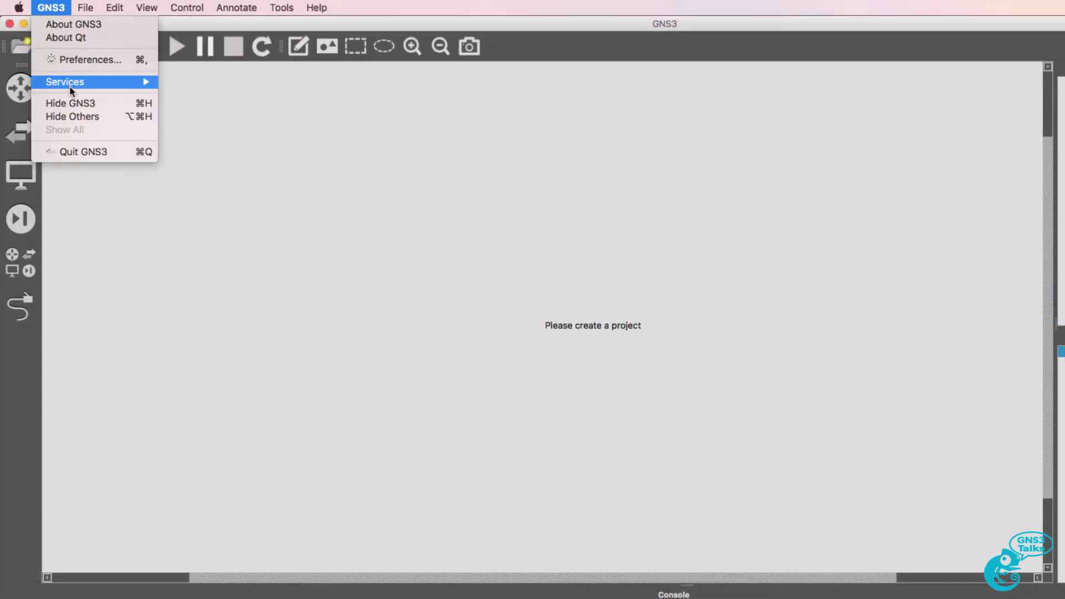
# Step: Review the new profile's GNS3 VM preferences, cancel without saving, and quit GNS3
pyautogui.click(83, 60)
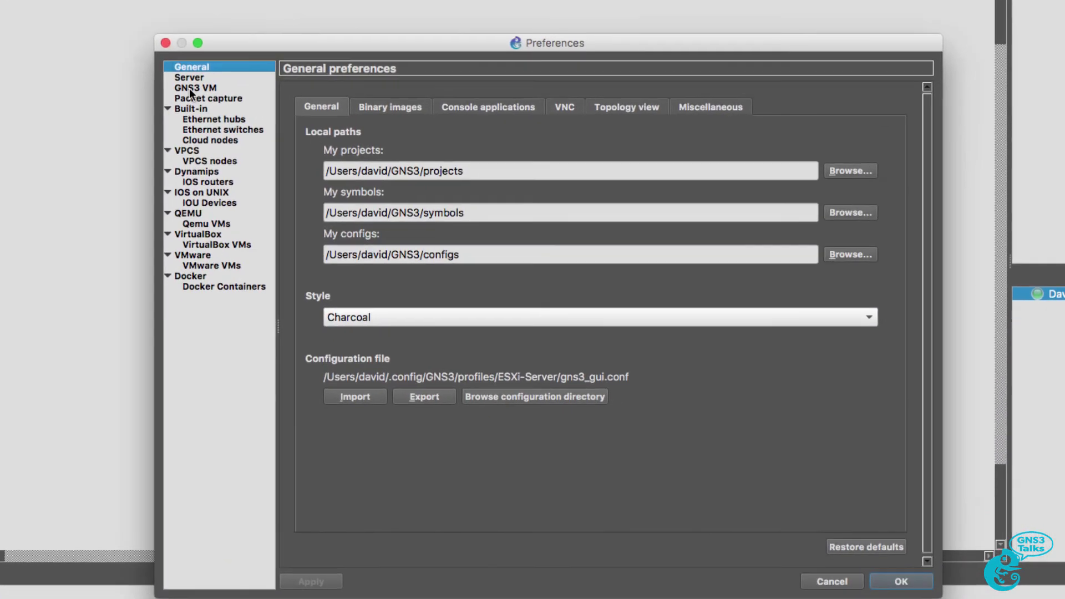
pyautogui.click(294, 182)
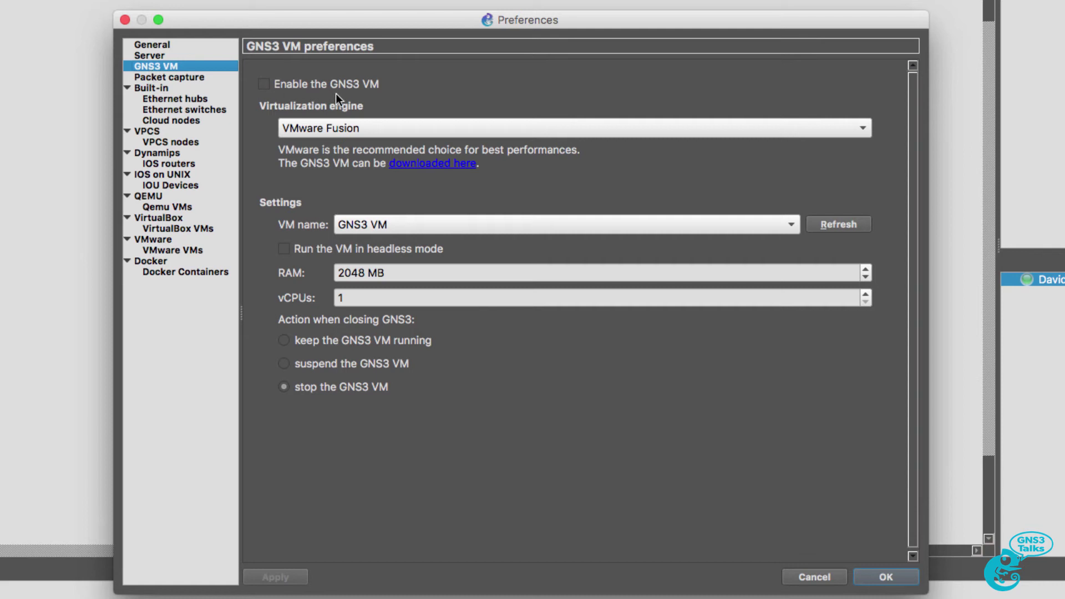
pyautogui.click(824, 583)
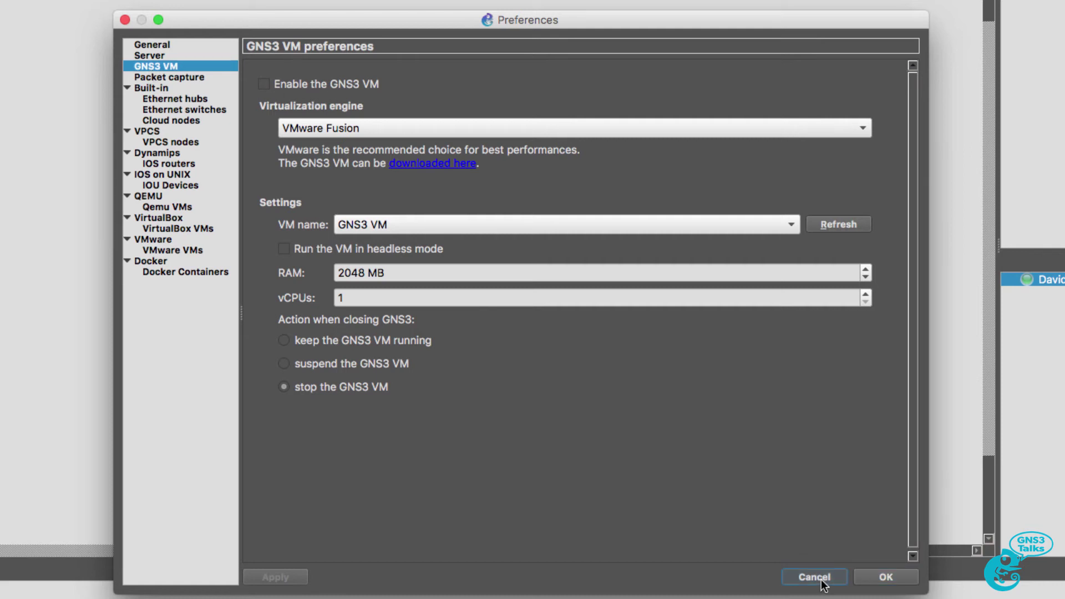
pyautogui.click(51, 7)
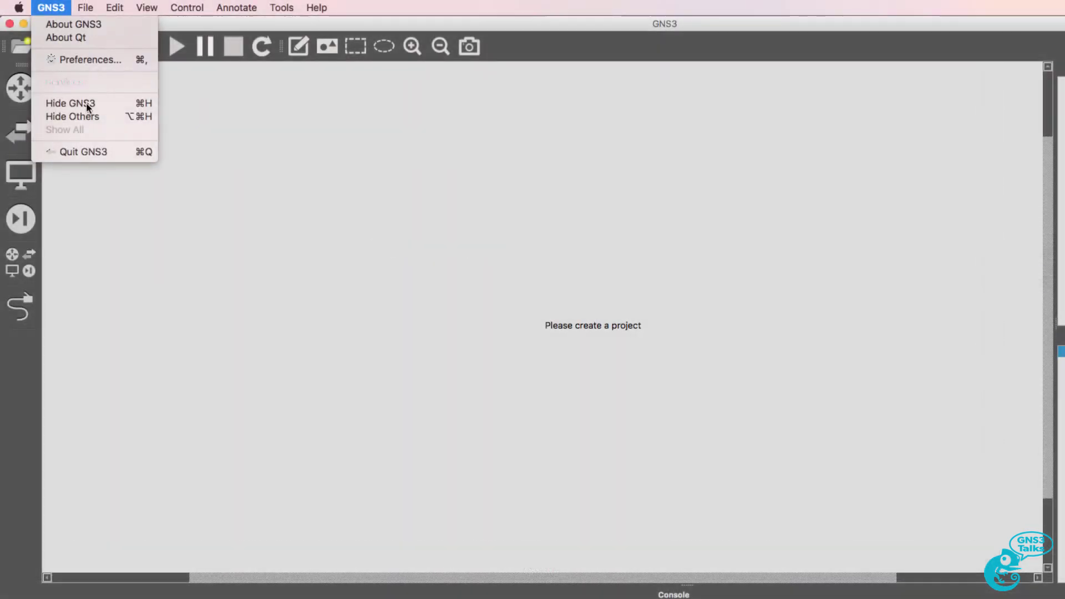
pyautogui.click(95, 151)
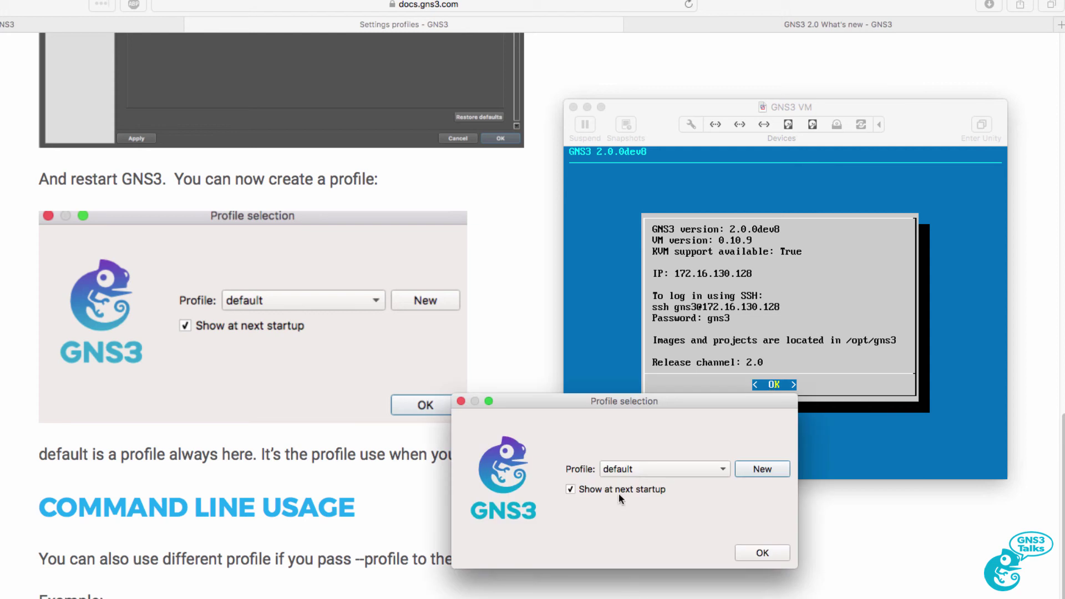
# Step: Start with the default profile and open the recent project xr-1.gns3
pyautogui.click(757, 552)
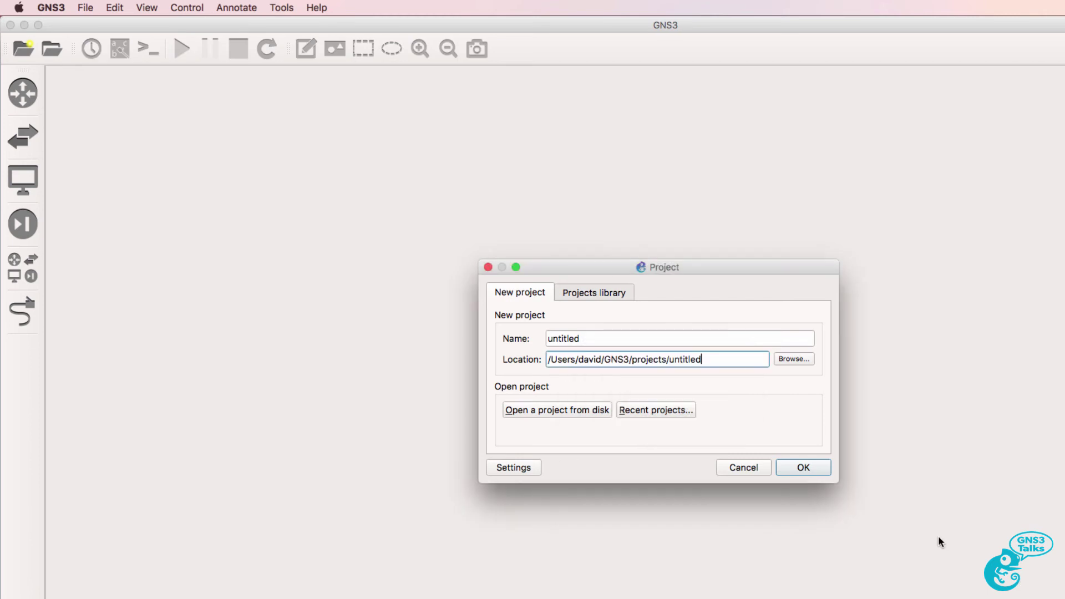
pyautogui.click(663, 410)
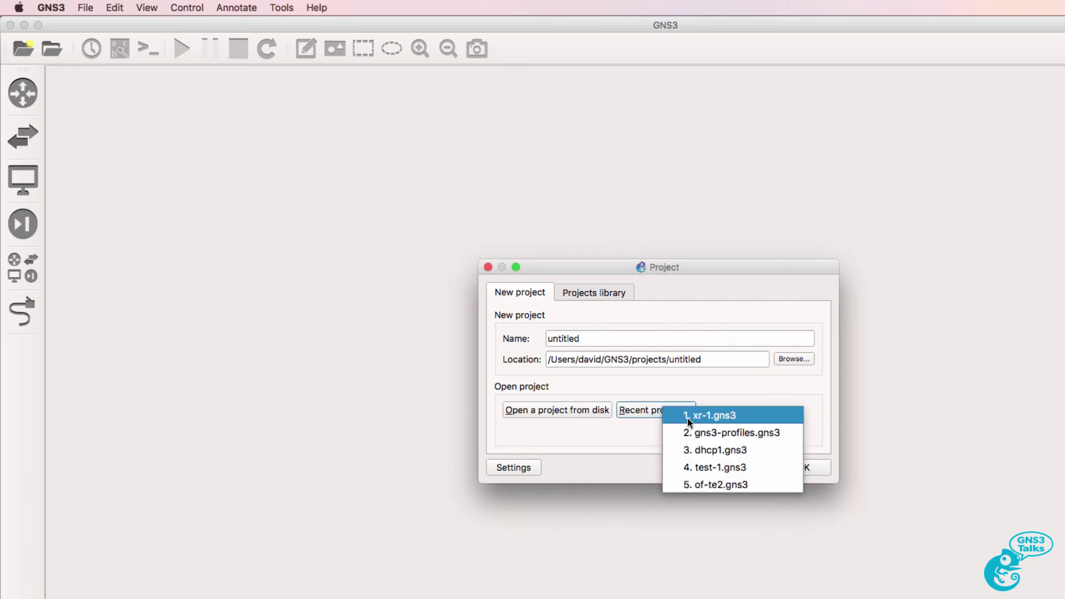
pyautogui.click(687, 417)
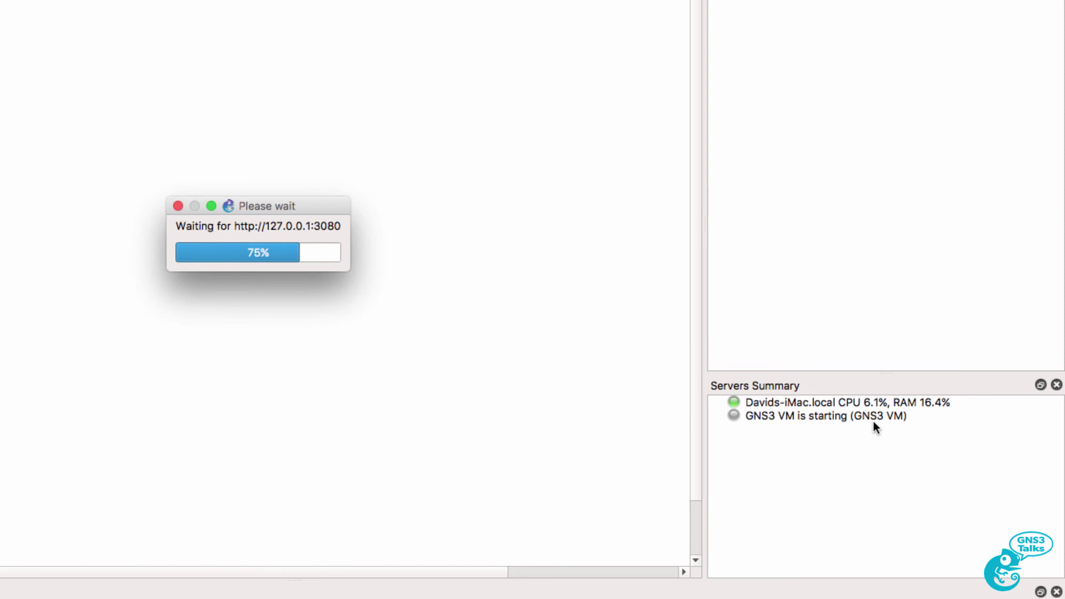
# Step: Confirm both servers' status and that the GNS3 VM has 6192 MB RAM and 4 vCPUs
pyautogui.click(750, 419)
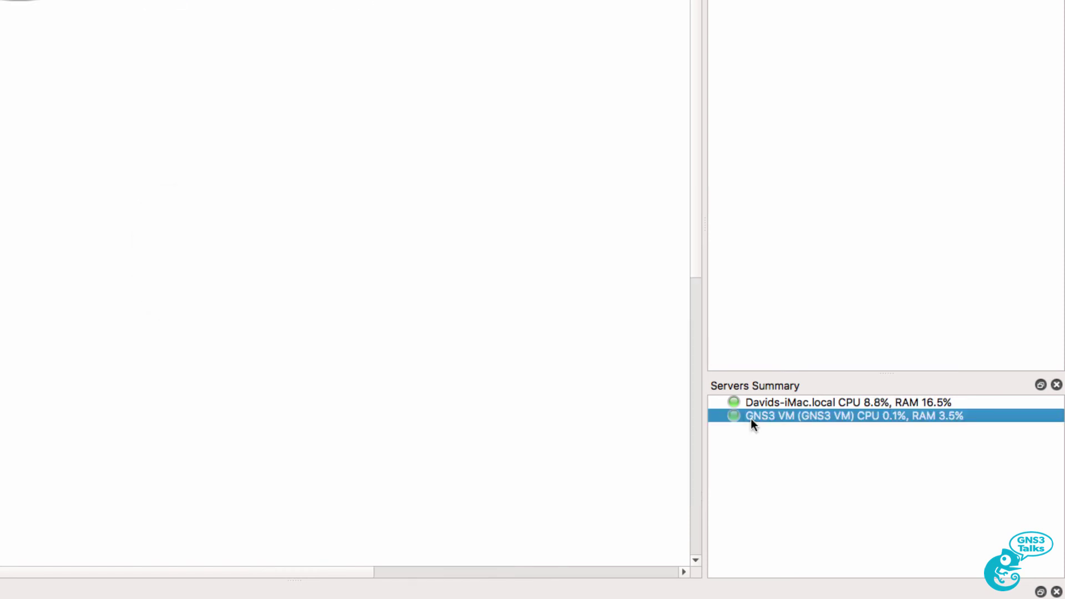
pyautogui.click(778, 404)
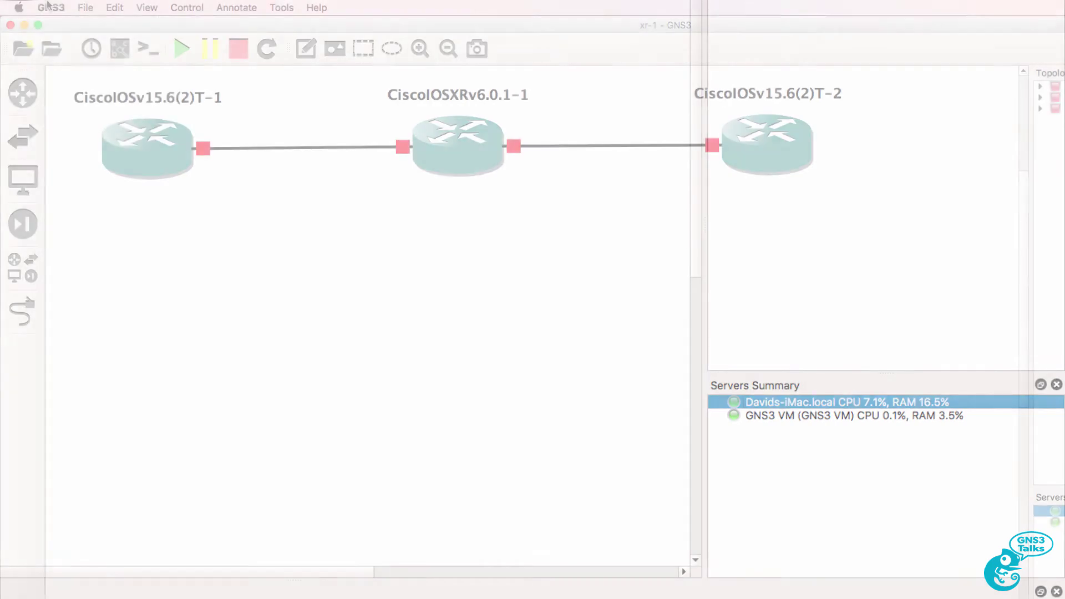
pyautogui.click(51, 7)
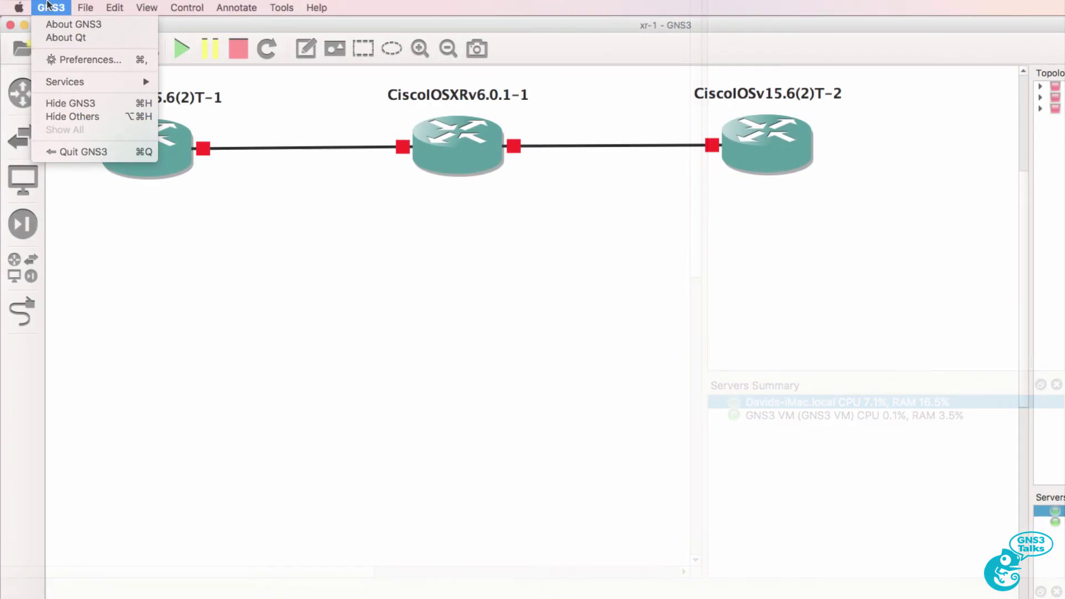
pyautogui.click(74, 61)
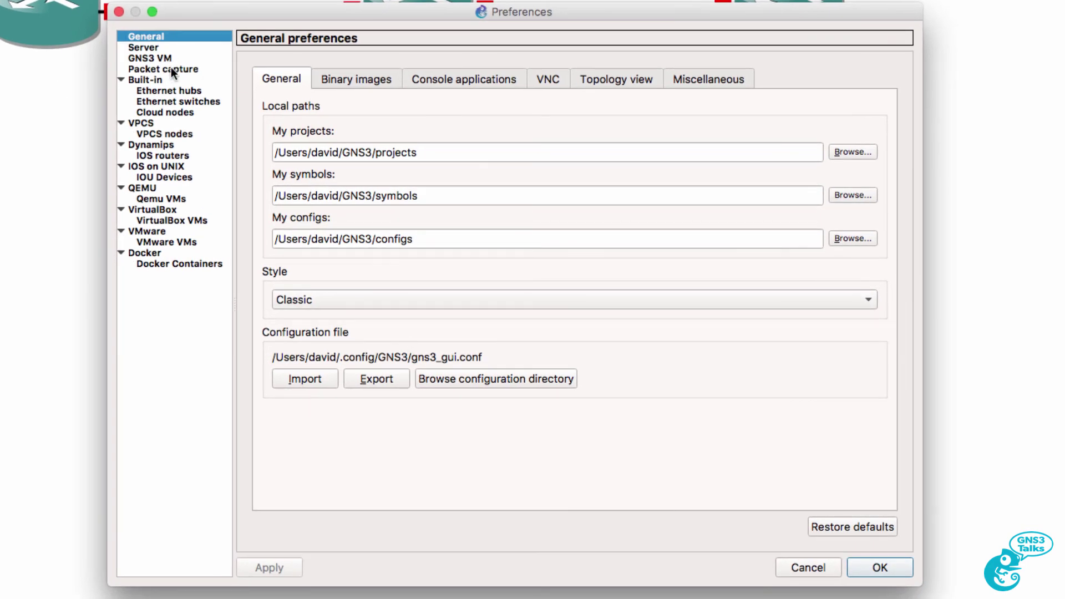
pyautogui.click(163, 55)
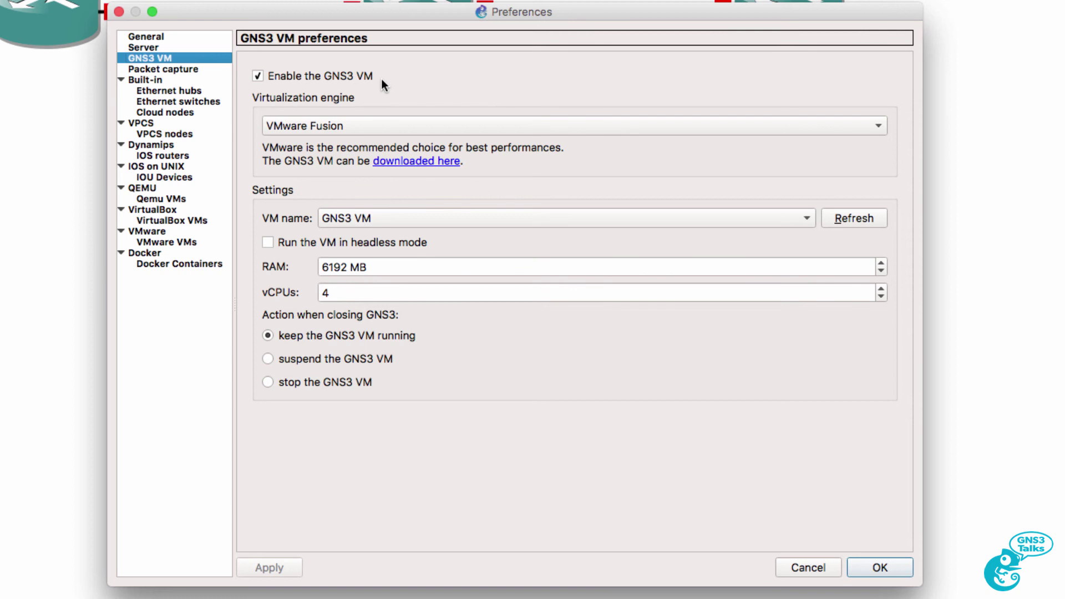
pyautogui.click(802, 566)
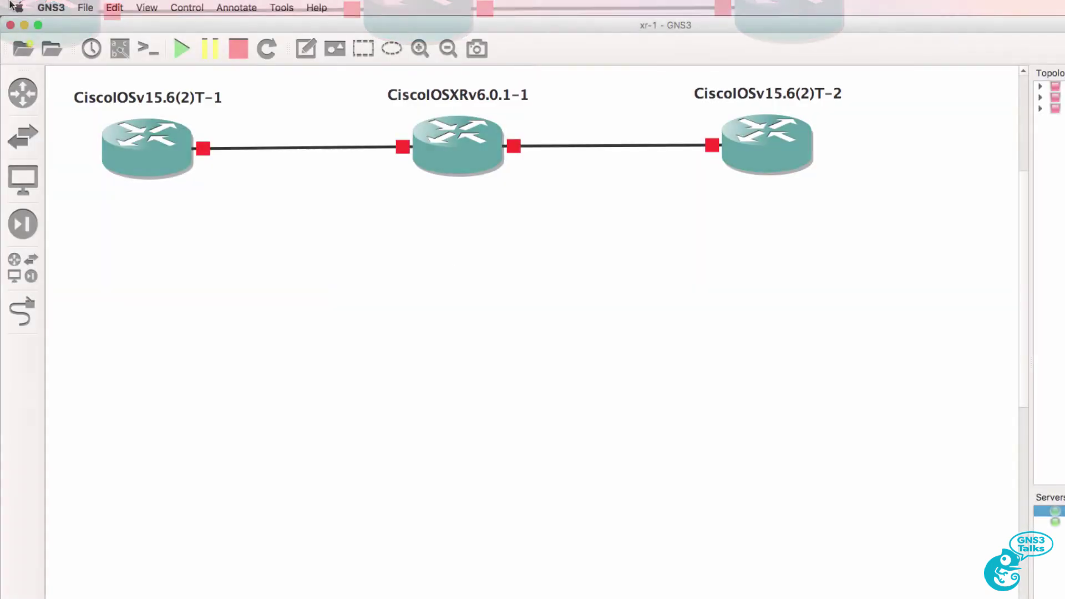
# Step: Quit GNS3 and restart it with the ESXi-Server profile selected
pyautogui.click(51, 7)
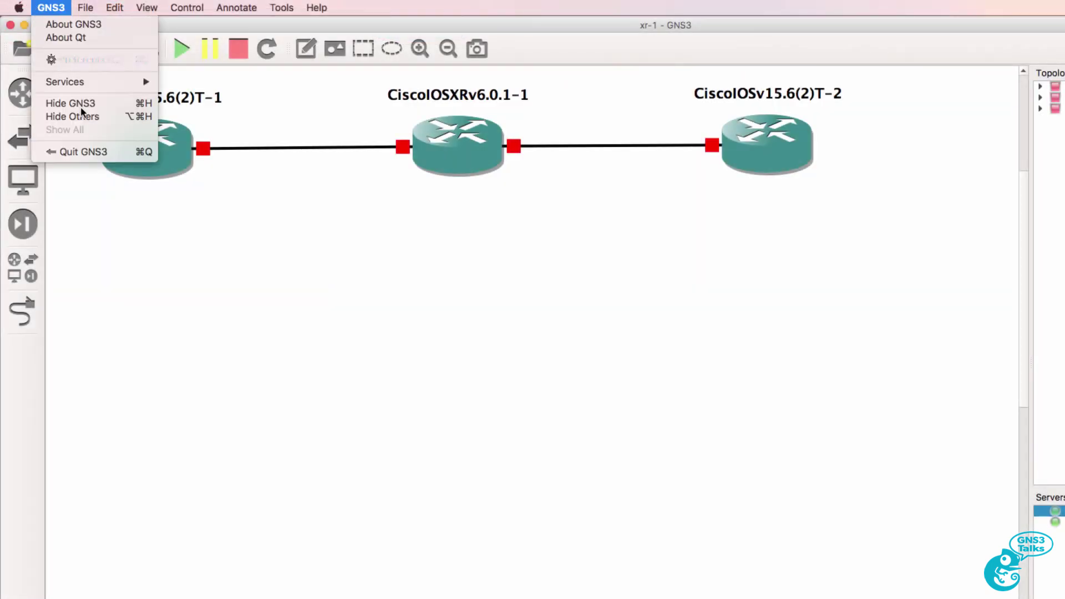
pyautogui.click(83, 152)
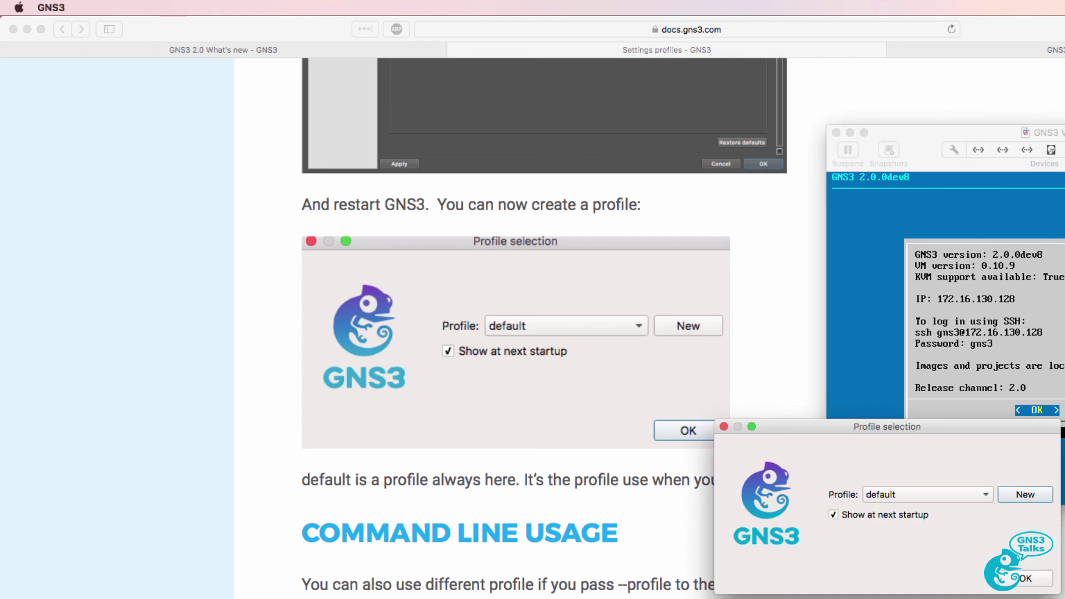
pyautogui.click(940, 490)
pyautogui.click(941, 510)
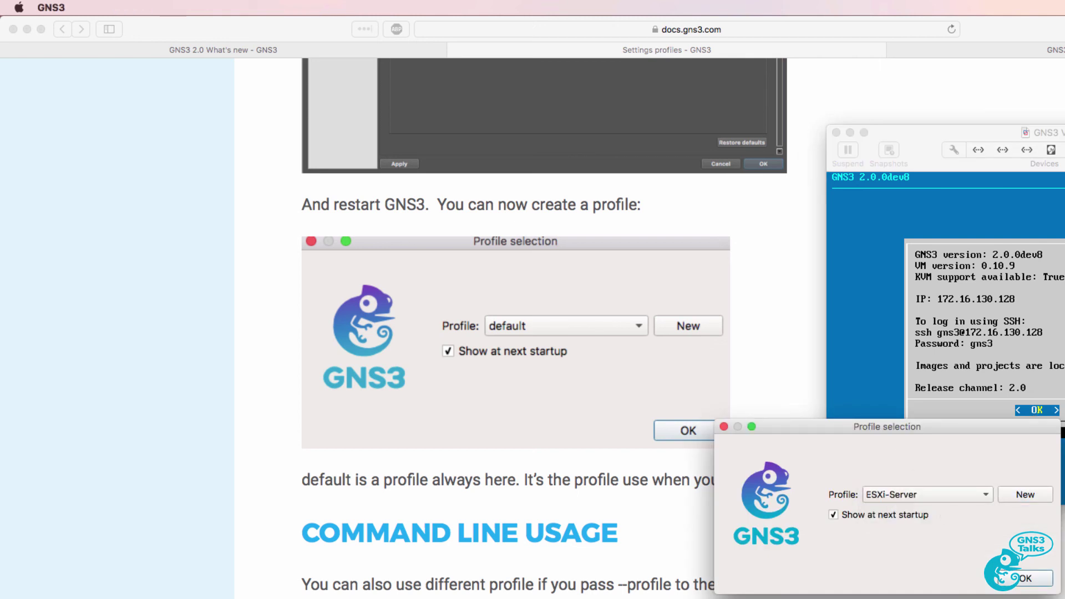
pyautogui.click(1019, 578)
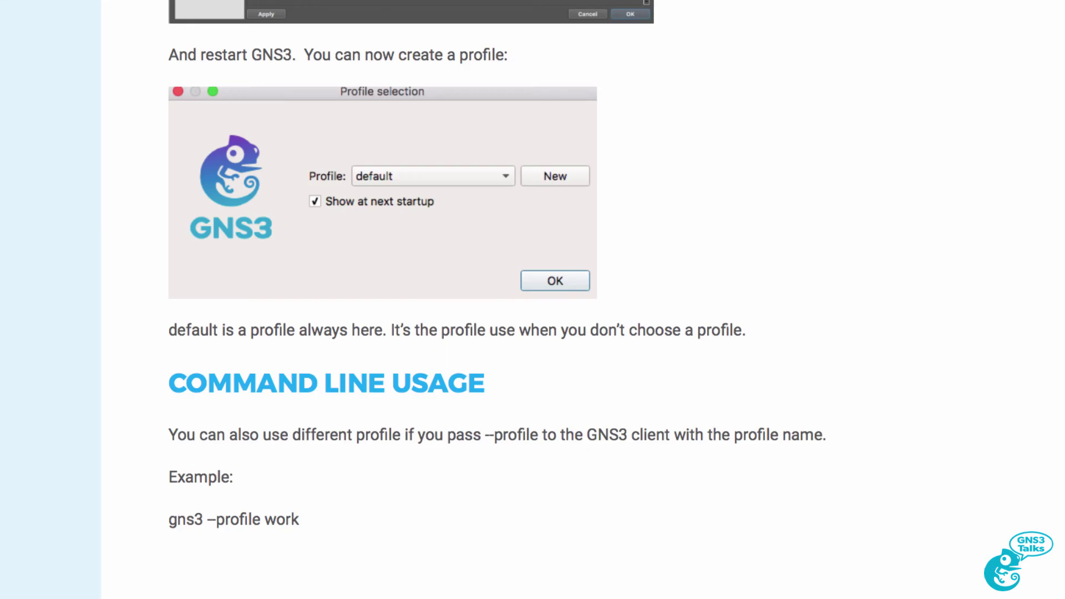
# Step: Highlight the 'gns3 --profile work' example and the 'Support for profiles' heading in What's new
pyautogui.moveTo(309, 516); pyautogui.dragTo(154, 516)
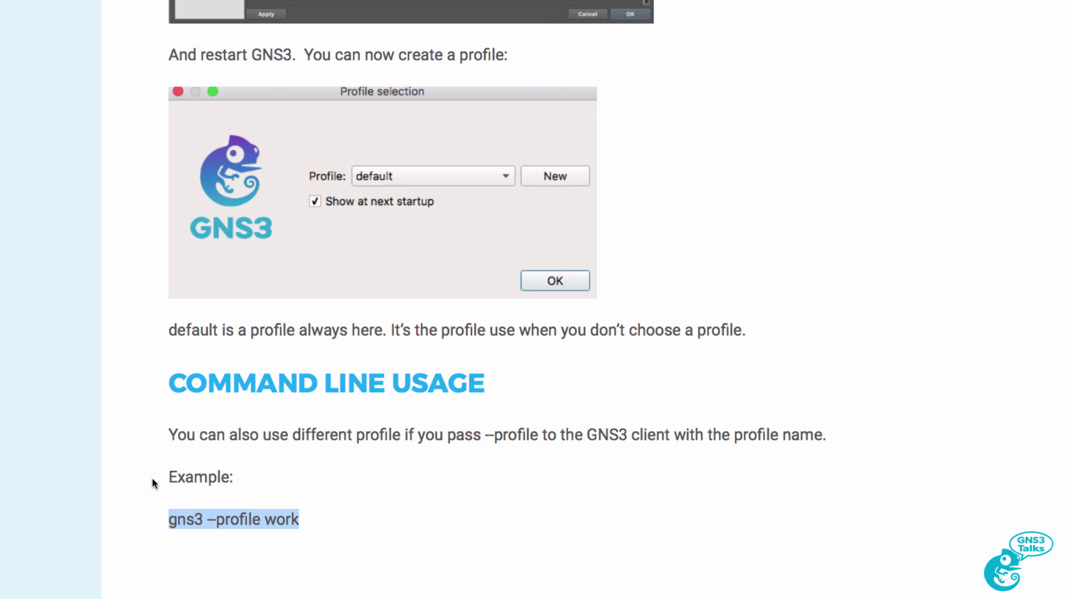
pyautogui.scroll(15, 347, 529)
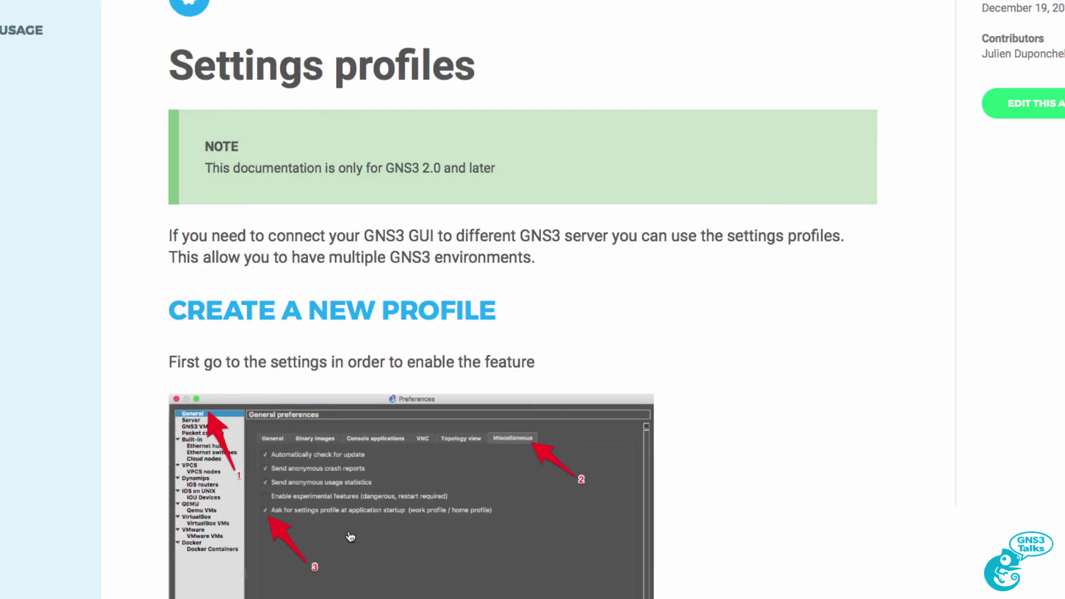
pyautogui.scroll(-3, 350, 536)
pyautogui.scroll(6, 351, 536)
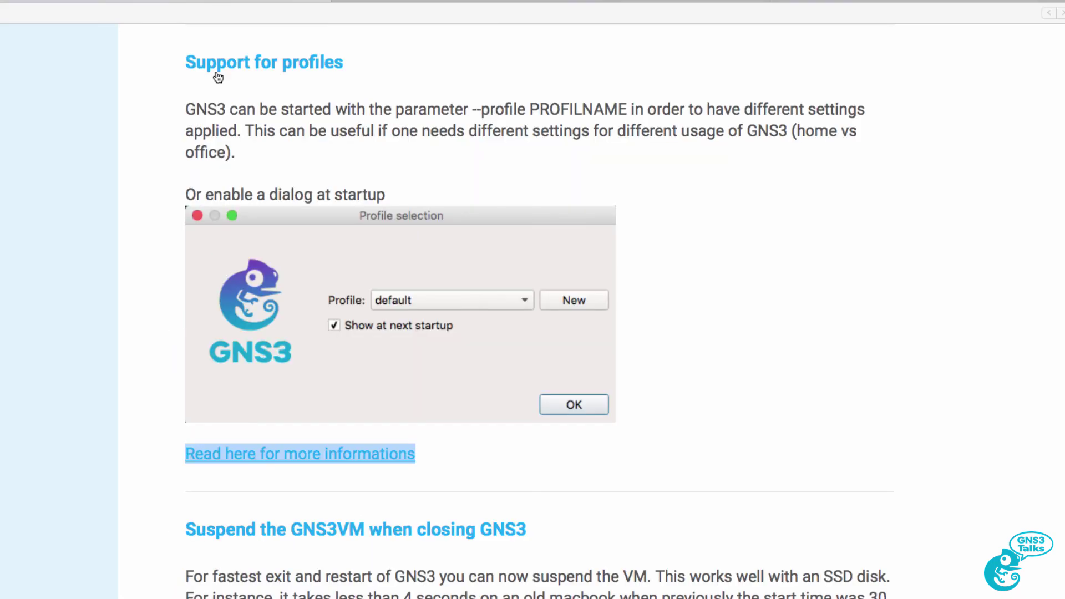
pyautogui.moveTo(174, 65); pyautogui.dragTo(345, 61)
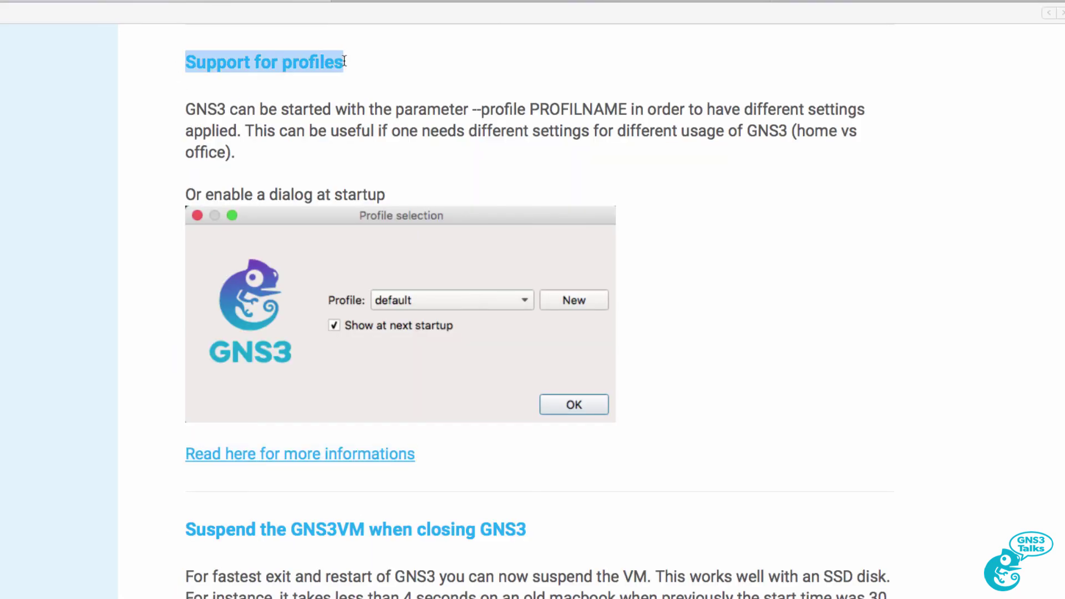